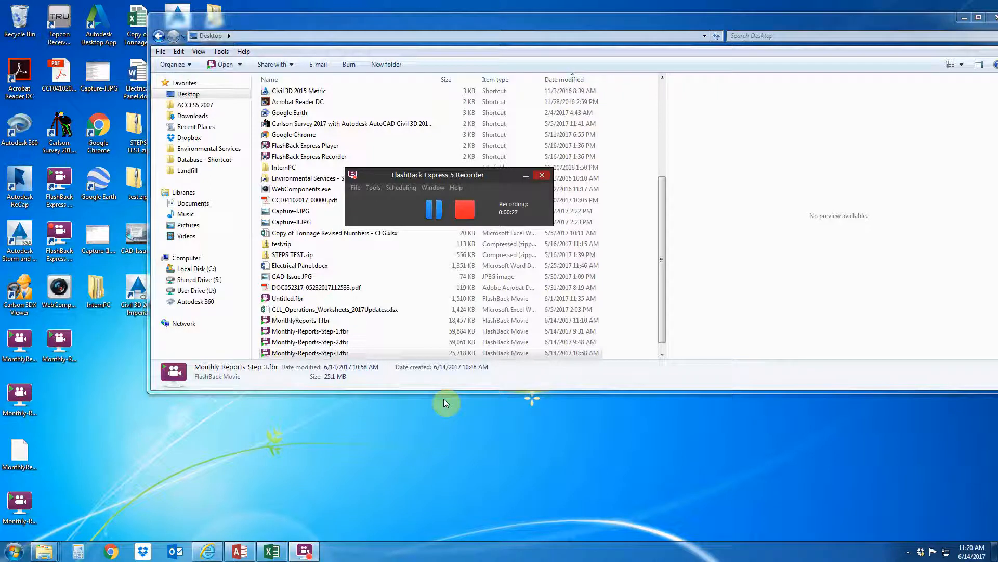
Switch to Access and open the QRY_COMBINED_TONNAGE query in Design View.
click(240, 551)
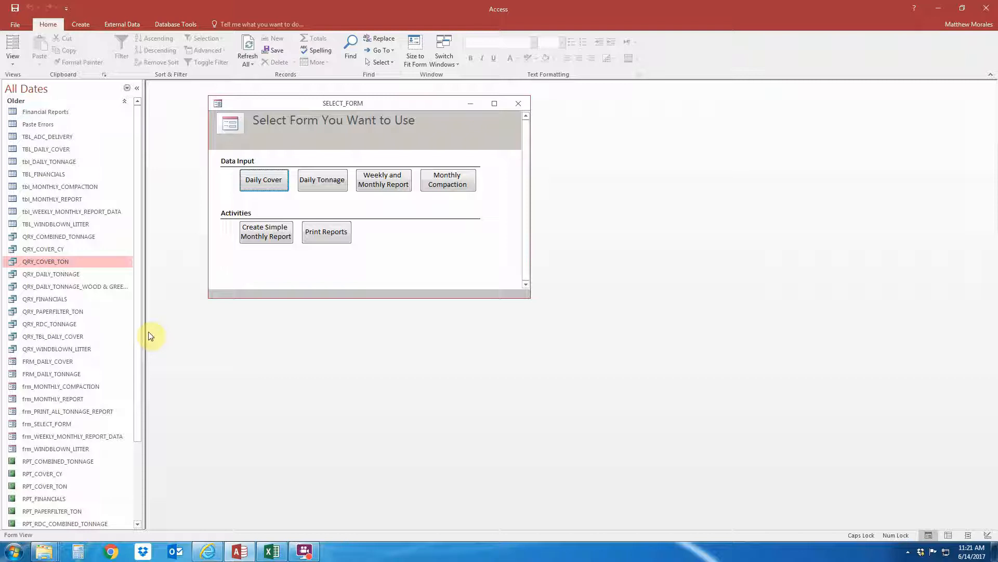
double_click(101, 239)
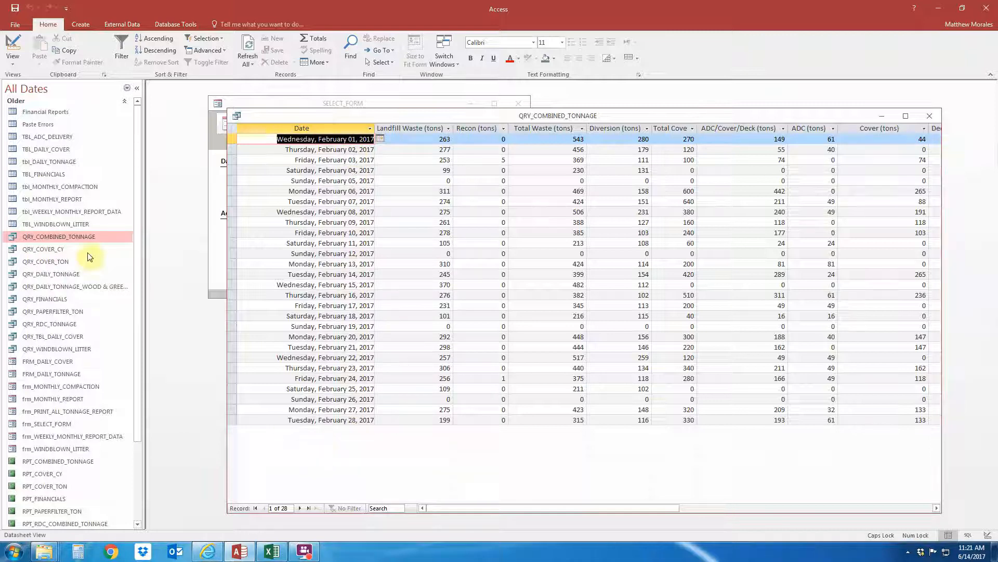
click(88, 165)
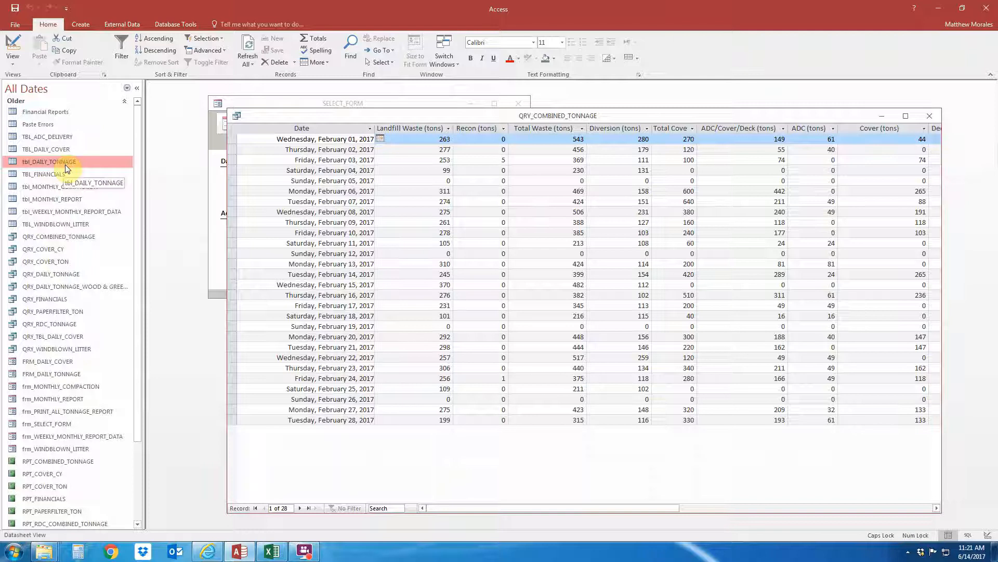
click(316, 170)
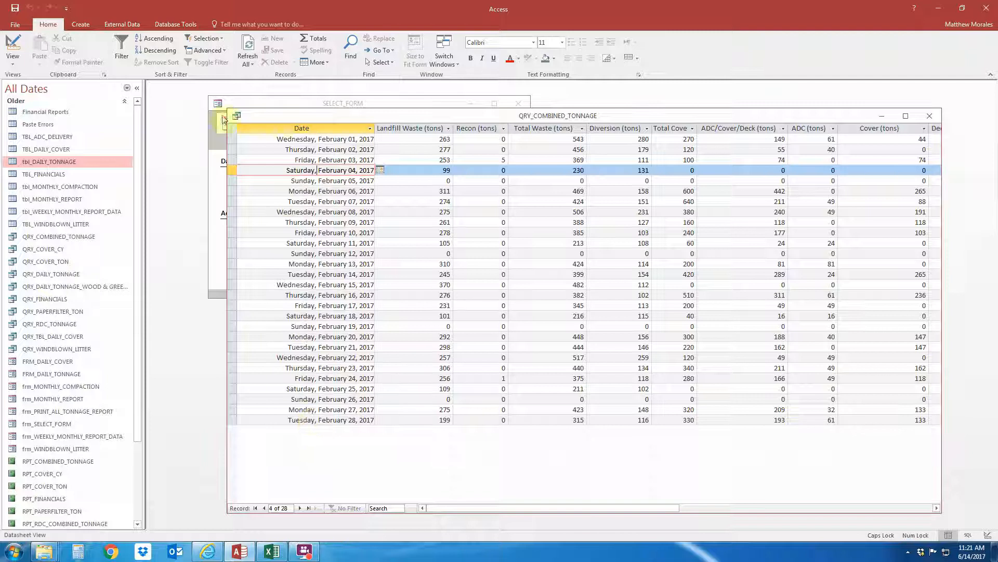
click(11, 64)
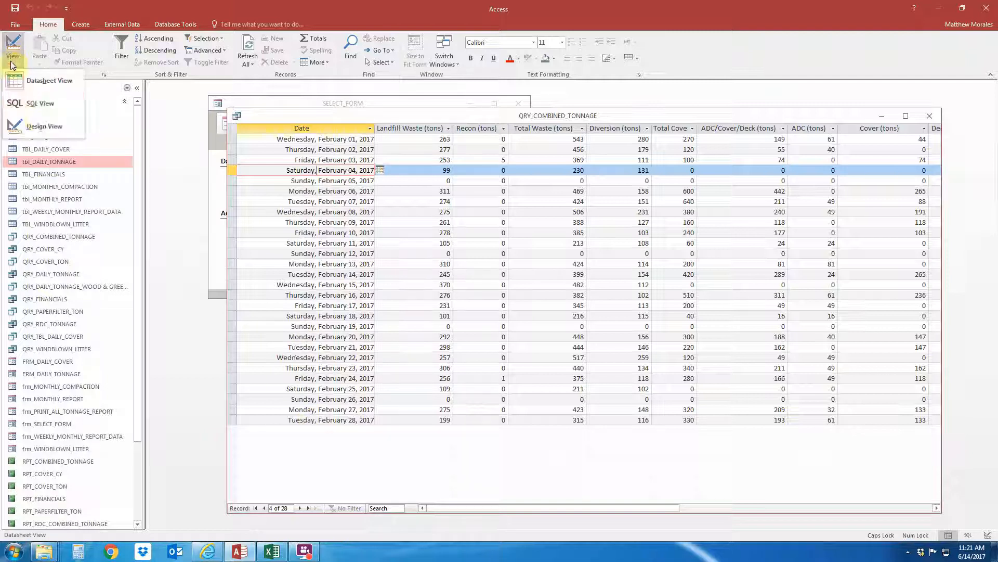
click(37, 122)
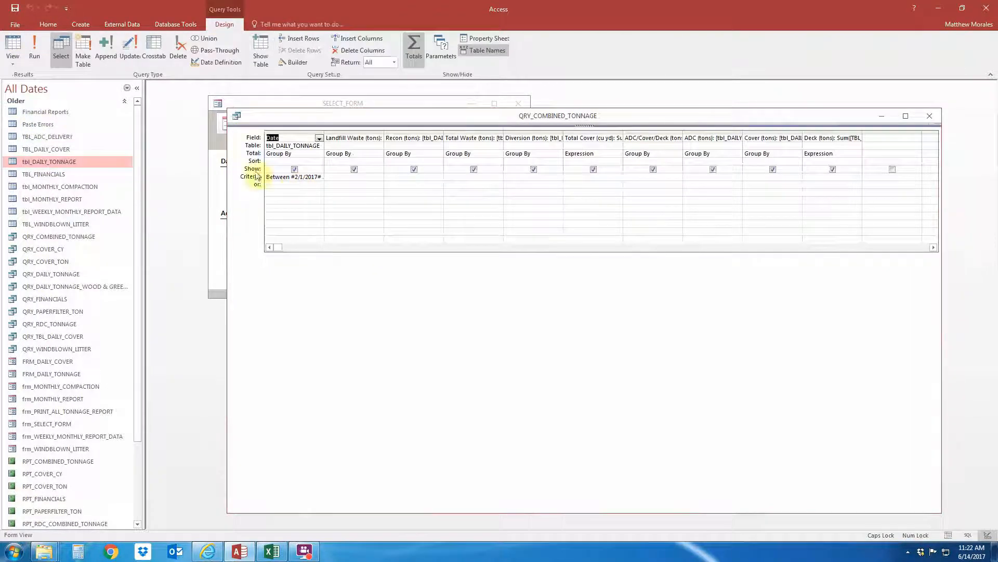
click(11, 61)
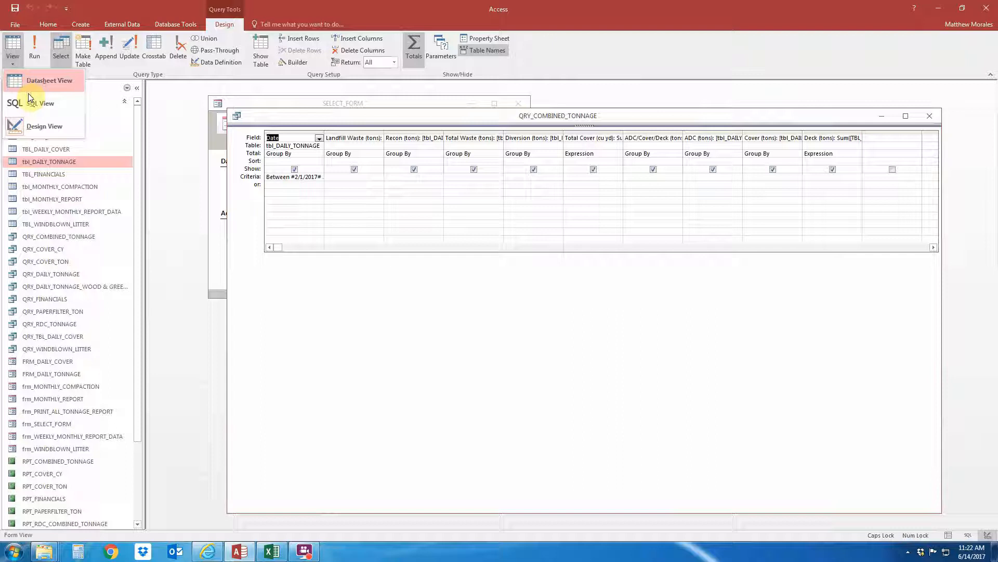
click(37, 126)
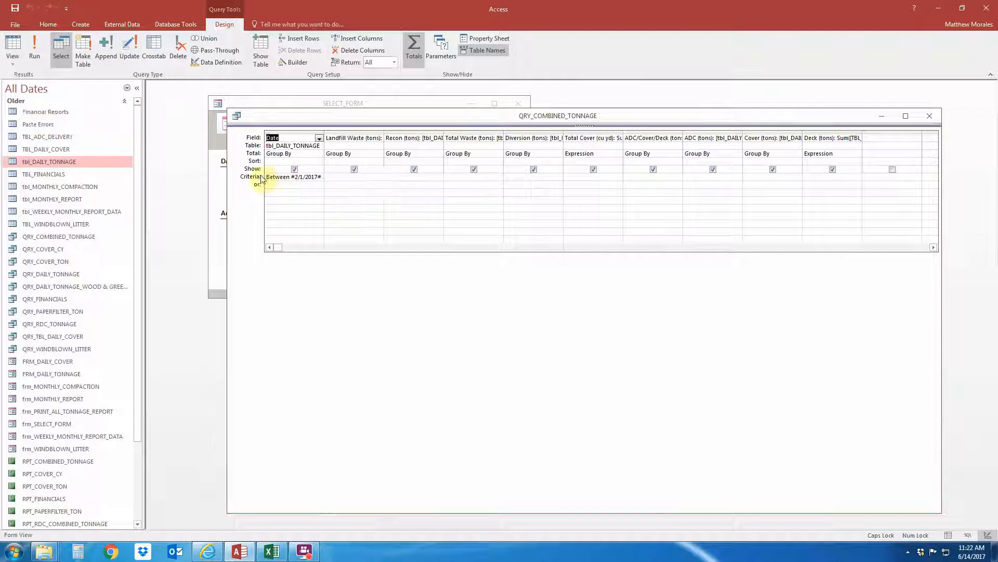
Set the Date field's criteria in the combined tonnage query to Between #3/1/2017# And #3/31/2017#.
click(297, 176)
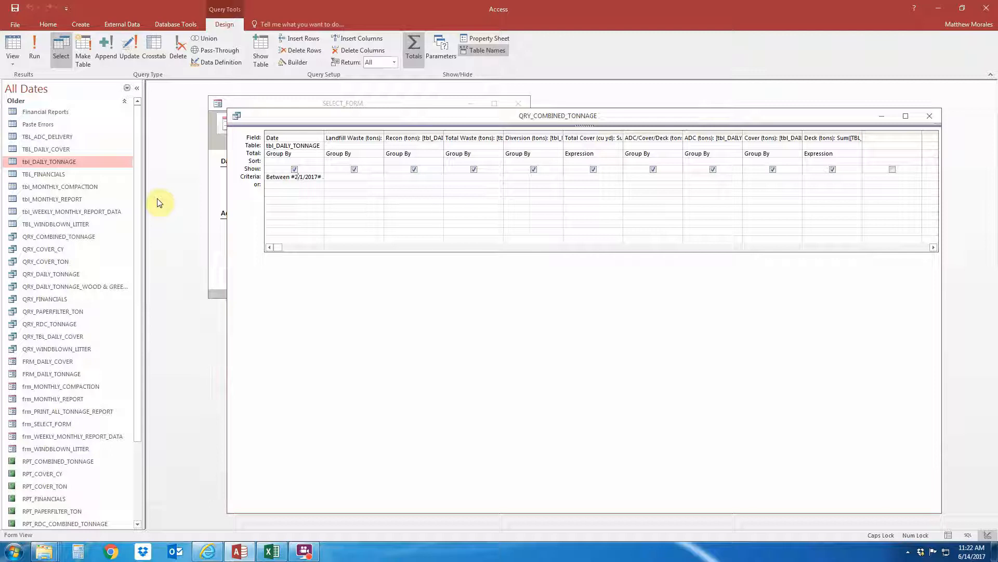
key(BackSpace)
text(3)
key(Right)
key(Right)
key(Right)
key(Right)
key(Right)
text(And #2)
key(Right)
key(Right)
key(Right)
key(Right)
key(Right)
key(Right)
key(Right)
key(Right)
key(Right)
key(Left)
key(Left)
key(Left)
key(Left)
key(Left)
key(BackSpace)
text(3)
key(Right)
key(Right)
key(Right)
key(BackSpace)
key(BackSpace)
text(31)
key(Right)
key(Right)
key(Right)
key(Right)
key(Right)
Run the combined tonnage query and close it, saving its design changes.
click(39, 57)
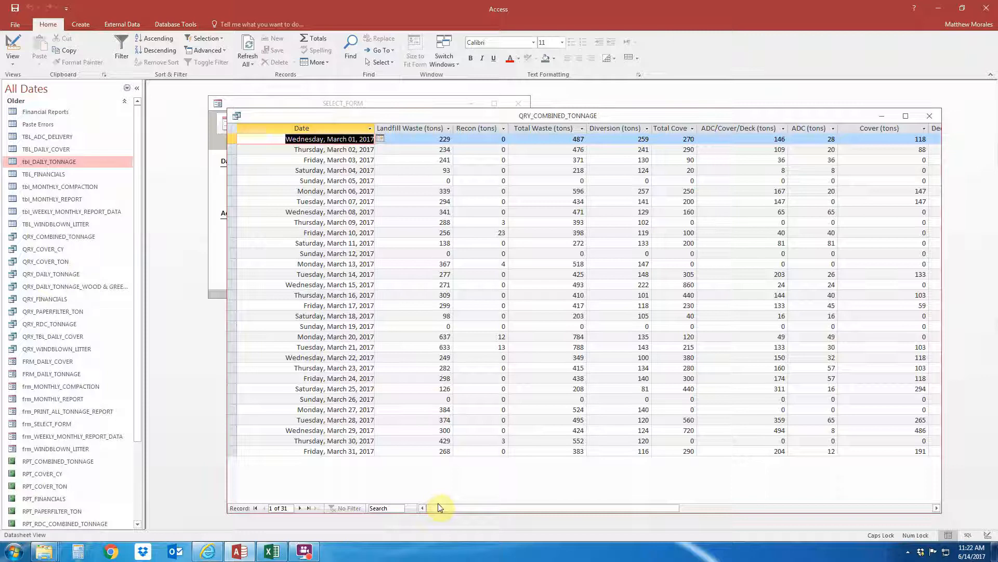
drag(443, 508, 416, 508)
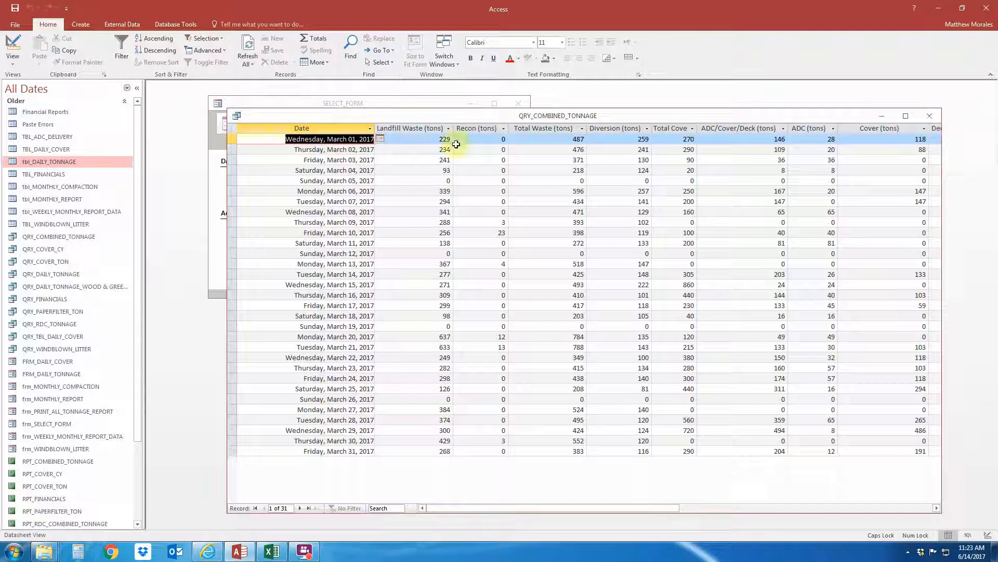
click(930, 115)
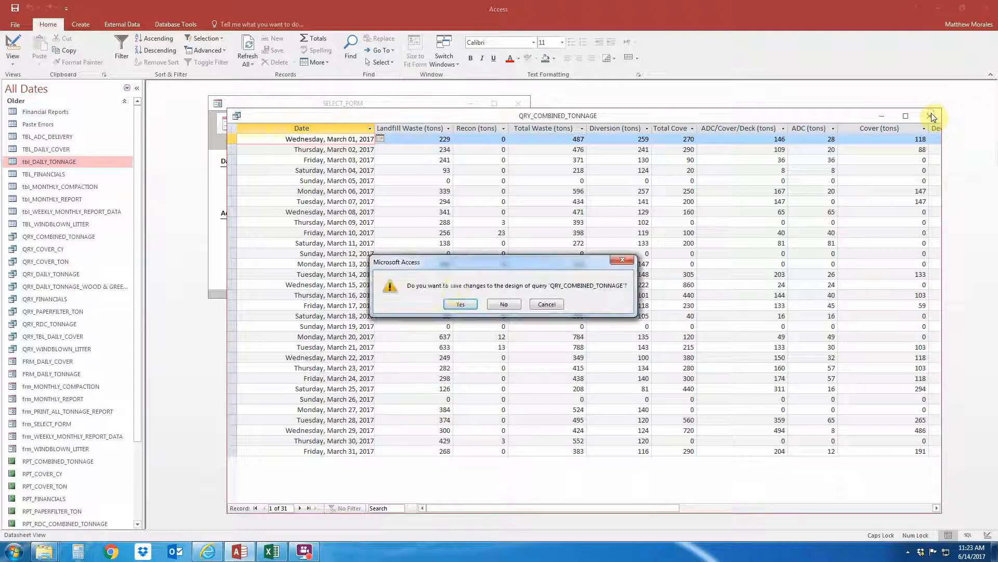
click(458, 305)
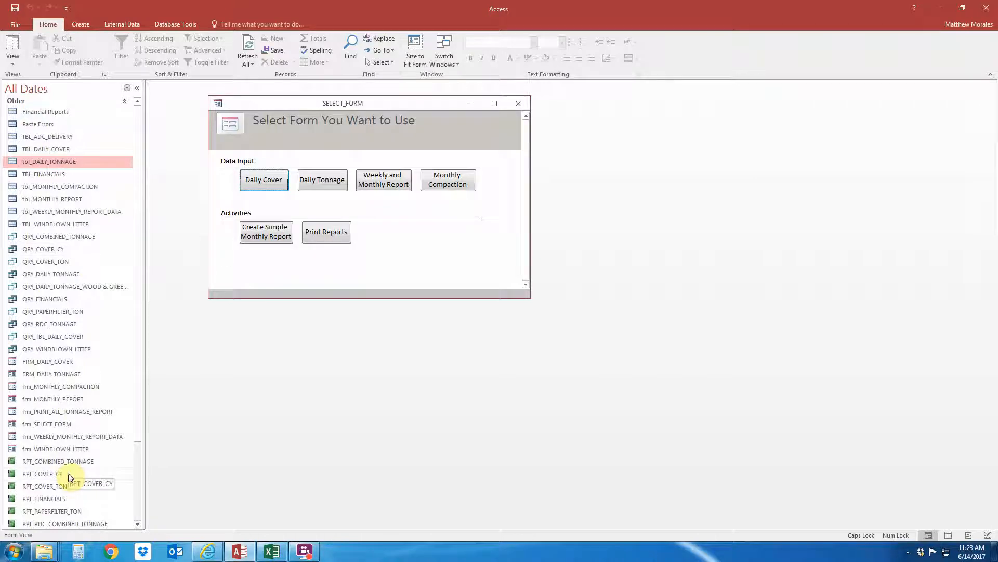
Open QRY_COVER_CY in Design View and set its Date criteria to Between #3/1/2017# And #3/31/2017#.
double_click(89, 249)
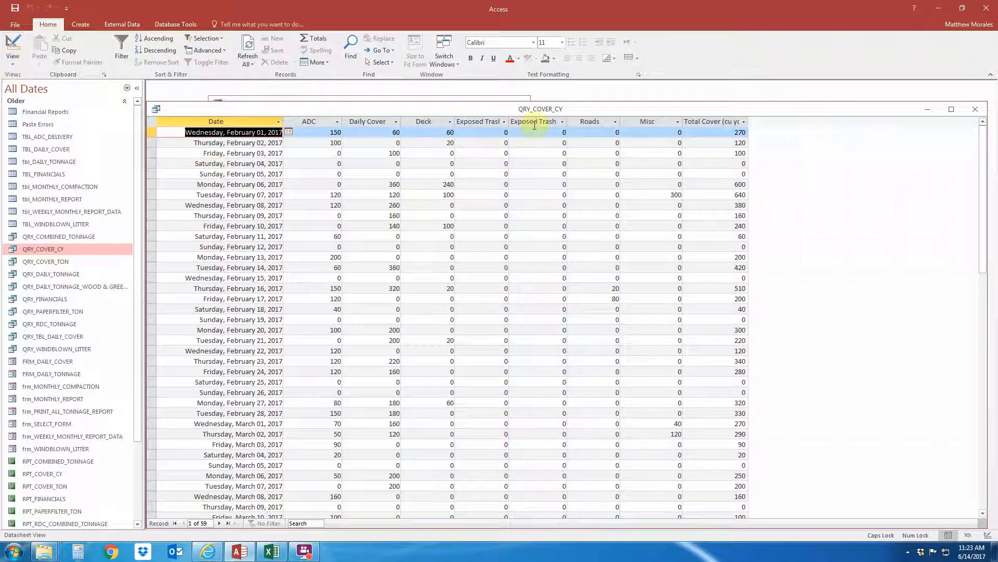
click(12, 58)
click(33, 128)
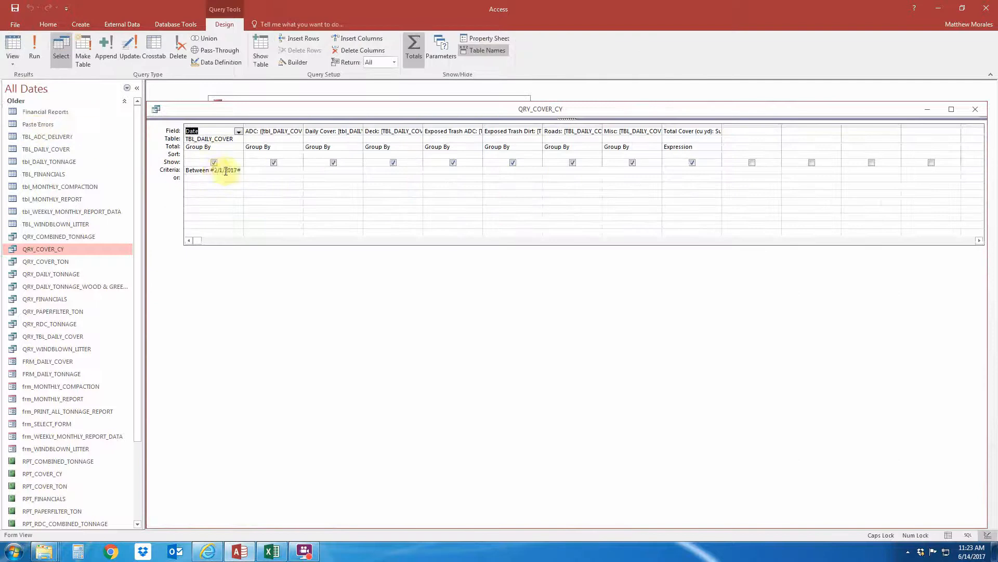
key(BackSpace)
text(3)
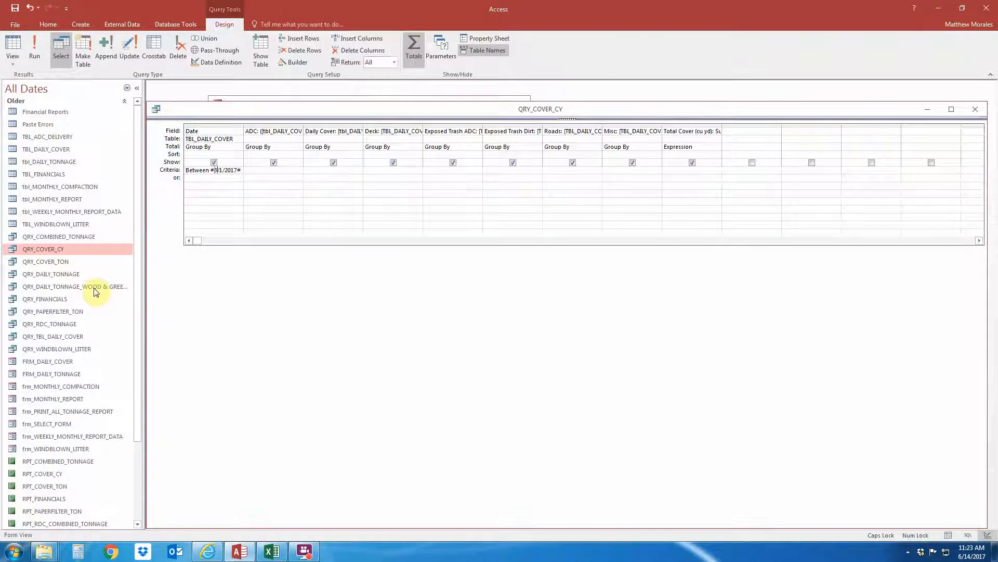
text( And #3/31/20)
key(Return)
Run the QRY_COVER_CY query and close it, saving its design changes.
click(34, 45)
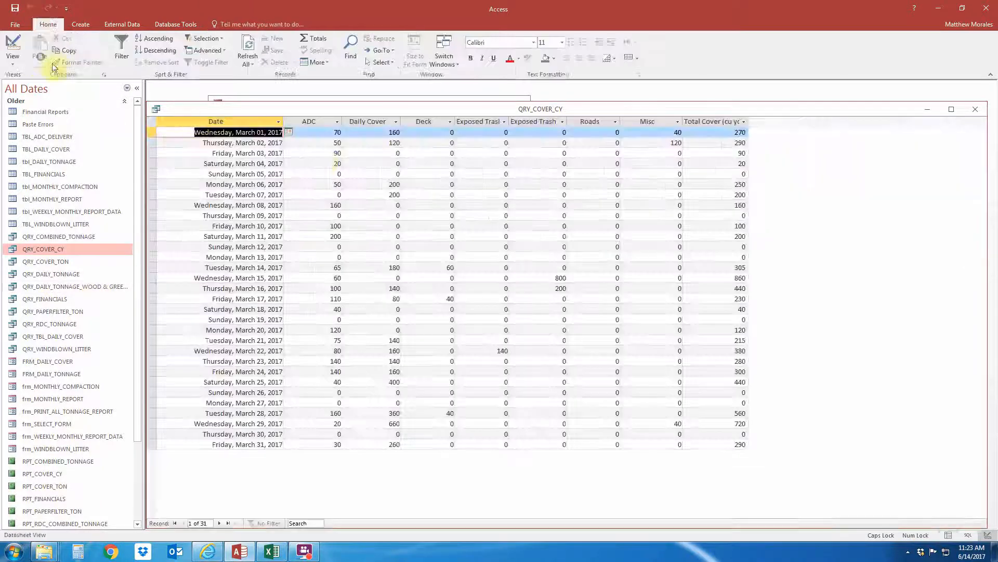
click(975, 110)
click(462, 305)
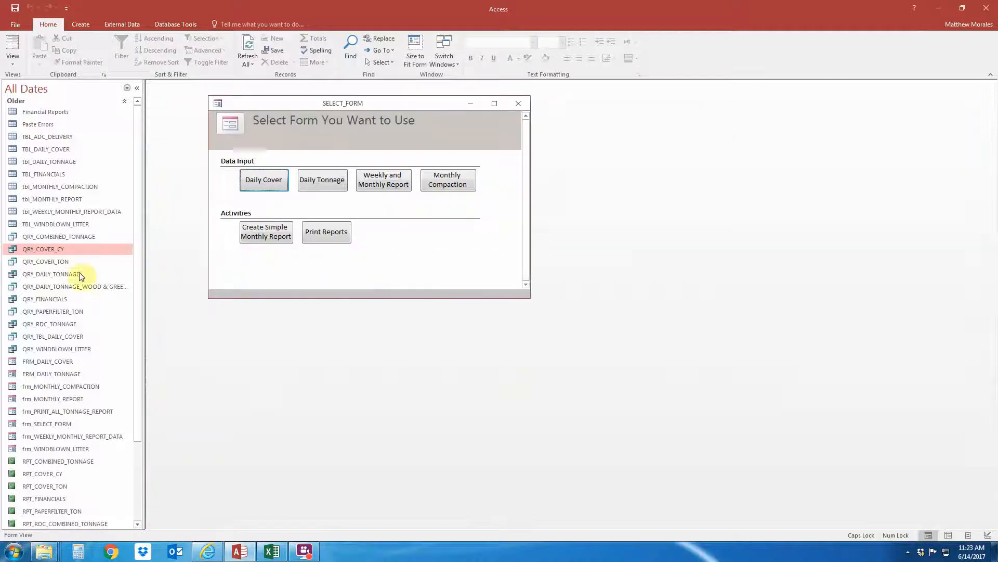
Open the QRY_COVER_TON query's datasheet.
double_click(73, 260)
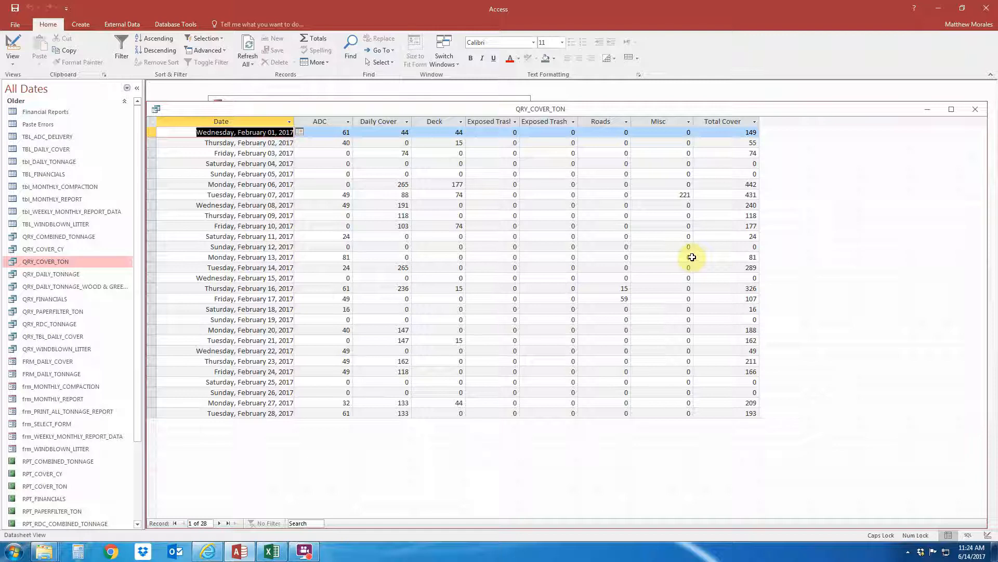
drag(20, 474, 42, 500)
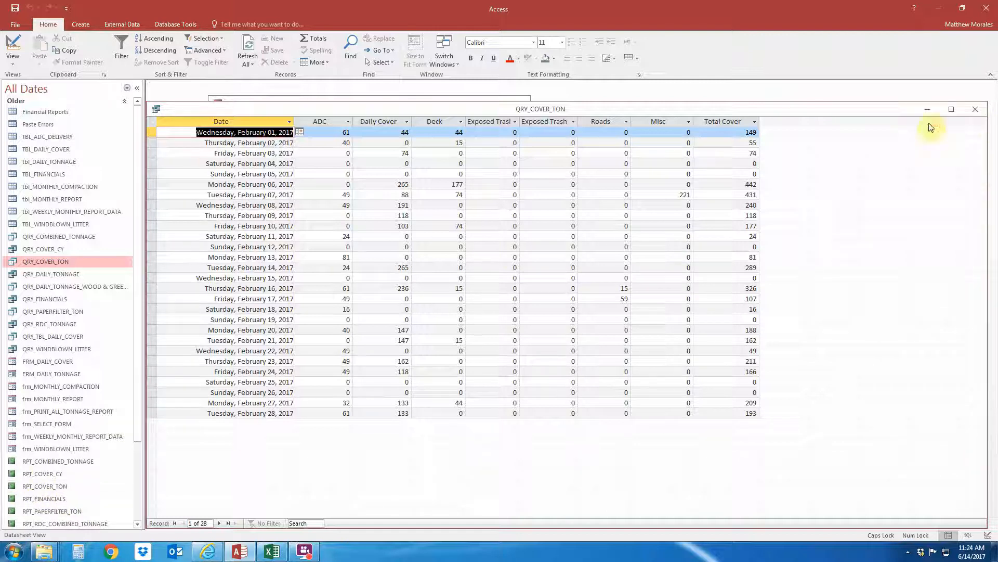